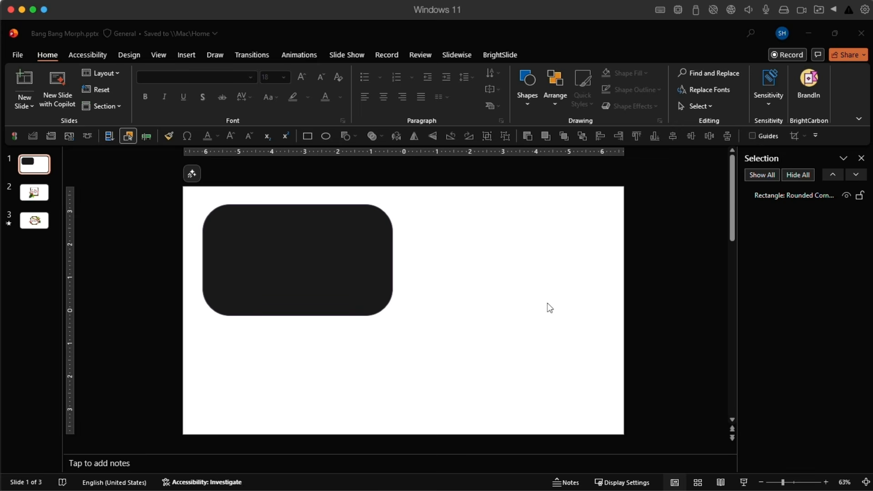
pyautogui.click(259, 214)
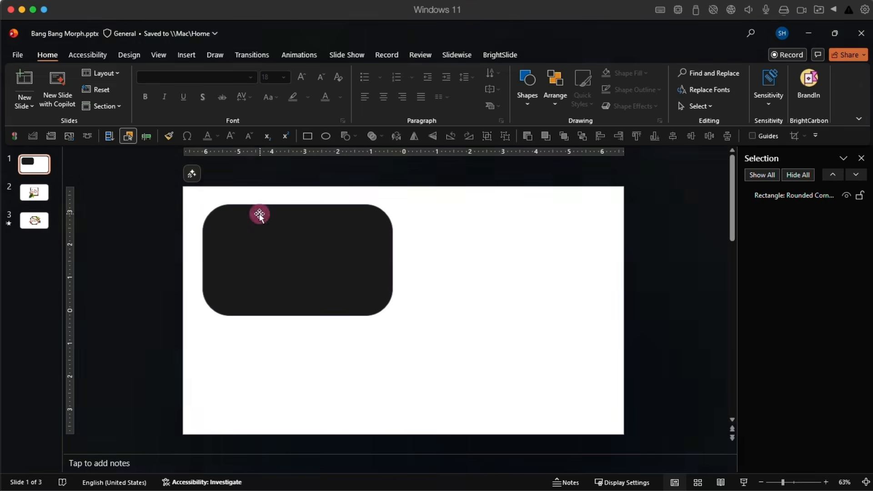
pyautogui.click(353, 257)
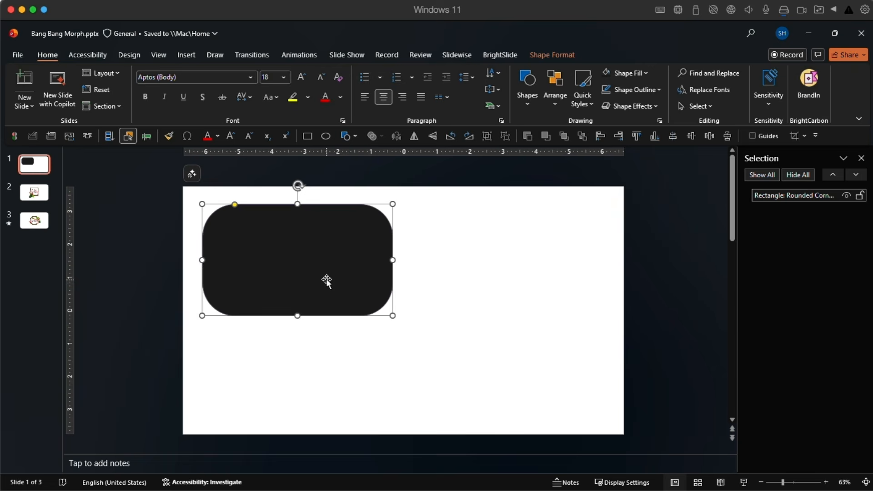
pyautogui.click(454, 279)
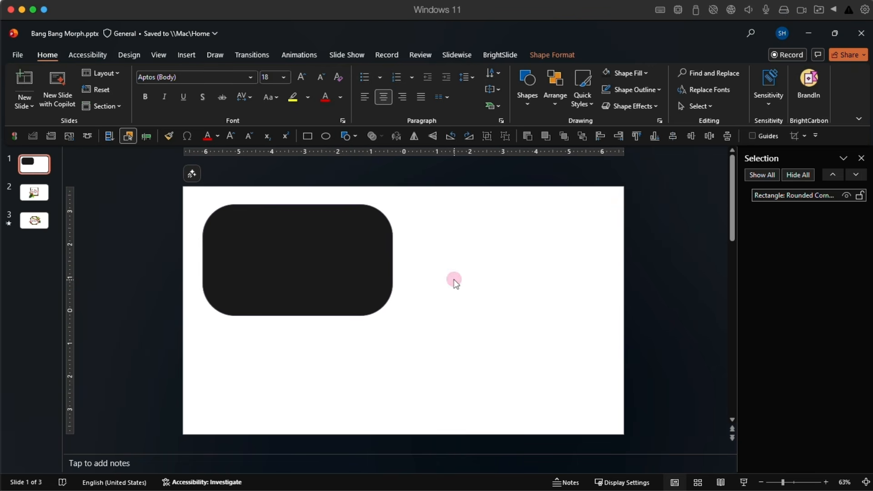
pyautogui.click(269, 250)
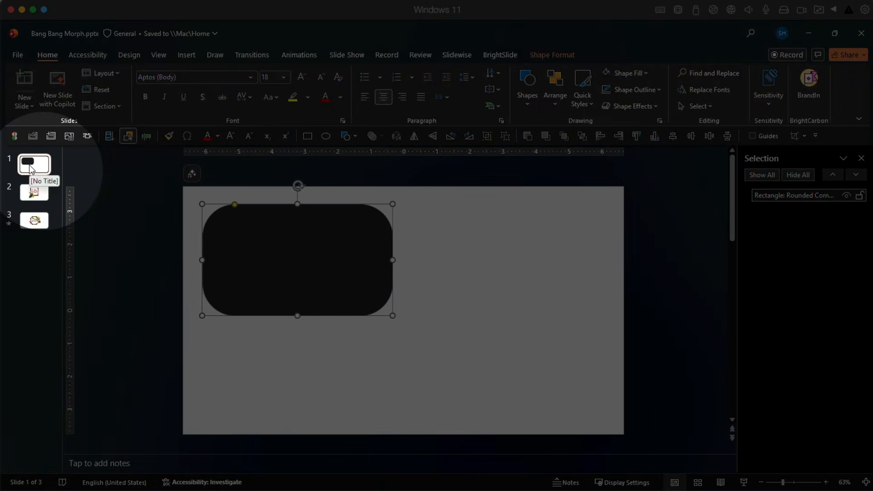
# Duplicate slide 1 and turn the copy's rounded rectangle into a smaller, upright, square-cornered rectangle in the slide's lower-right corner
pyautogui.rightClick(30, 167)
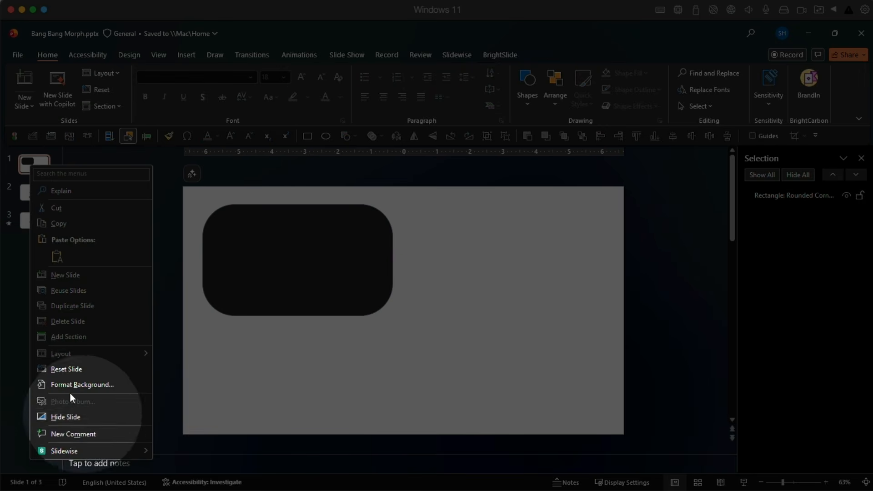
pyautogui.click(68, 307)
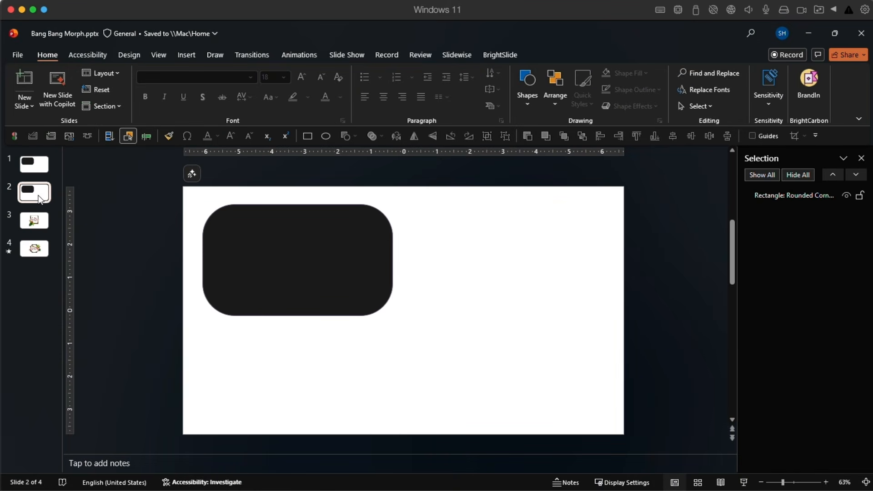
pyautogui.click(294, 265)
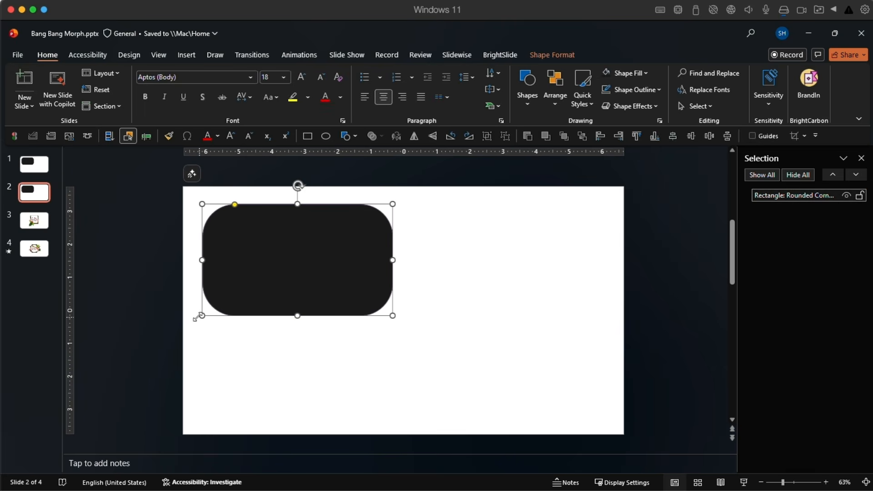
pyautogui.moveTo(199, 317); pyautogui.dragTo(286, 401)
pyautogui.moveTo(342, 346); pyautogui.dragTo(550, 362)
pyautogui.moveTo(494, 219); pyautogui.dragTo(511, 312)
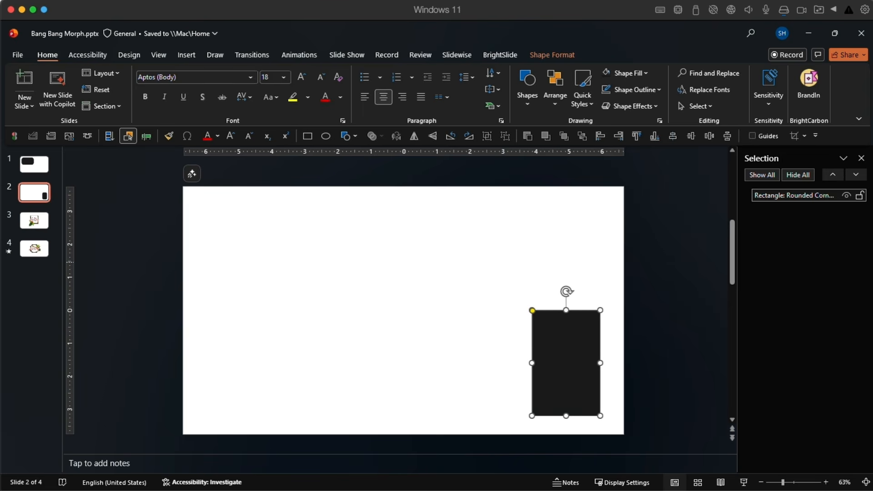
# Fill the rectangle on slide 2 with the purple theme colour and deselect it
pyautogui.click(636, 74)
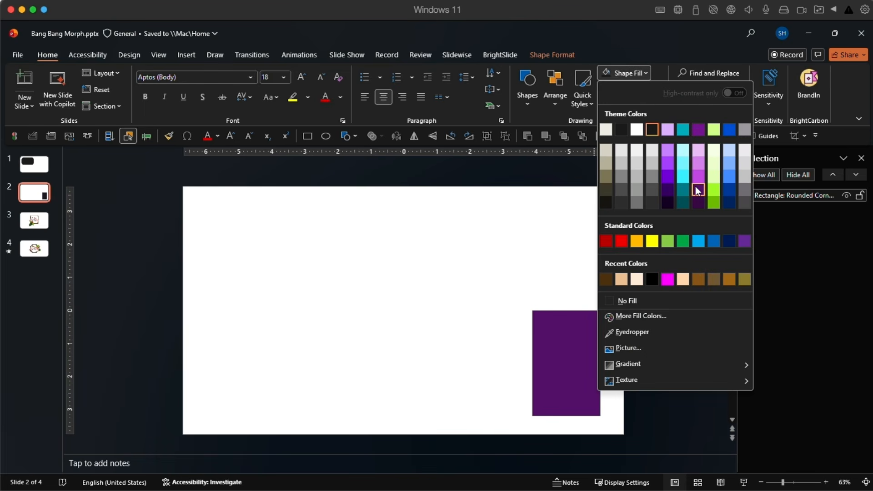
pyautogui.press('Escape')
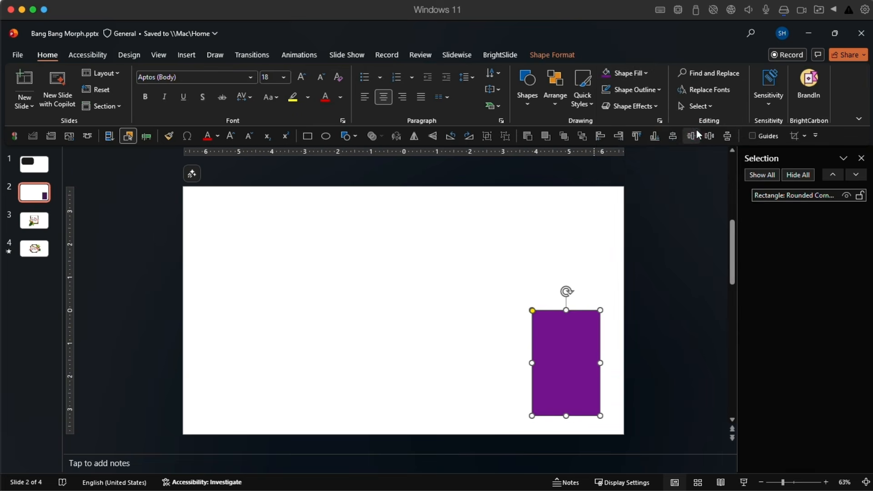
pyautogui.press('Escape')
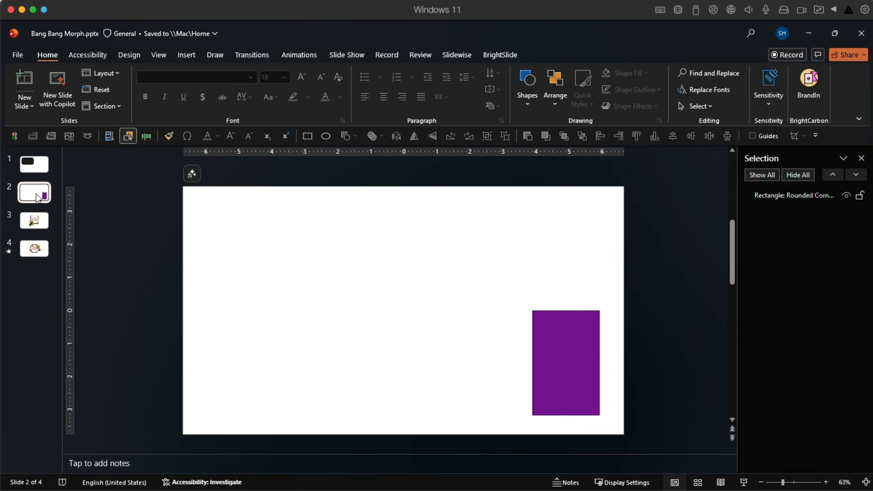
# Apply the Morph transition to slide 2 and preview it
pyautogui.click(35, 168)
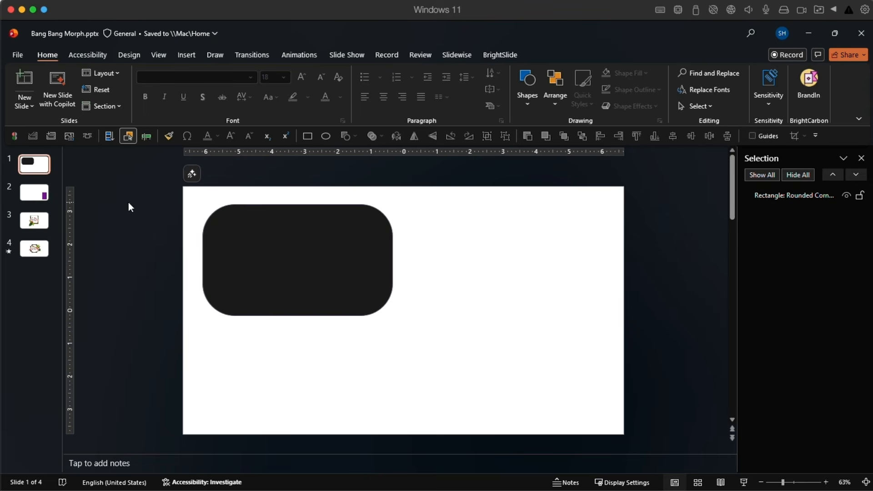
pyautogui.click(37, 194)
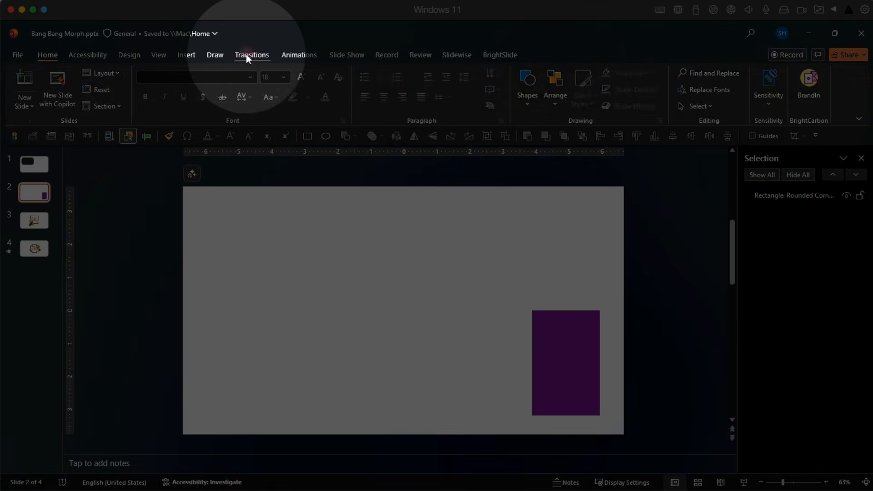
pyautogui.click(247, 55)
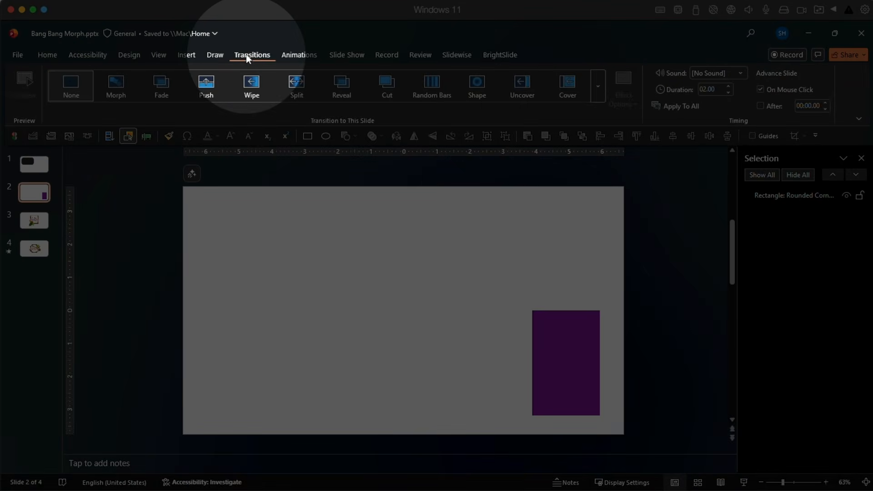
pyautogui.click(119, 84)
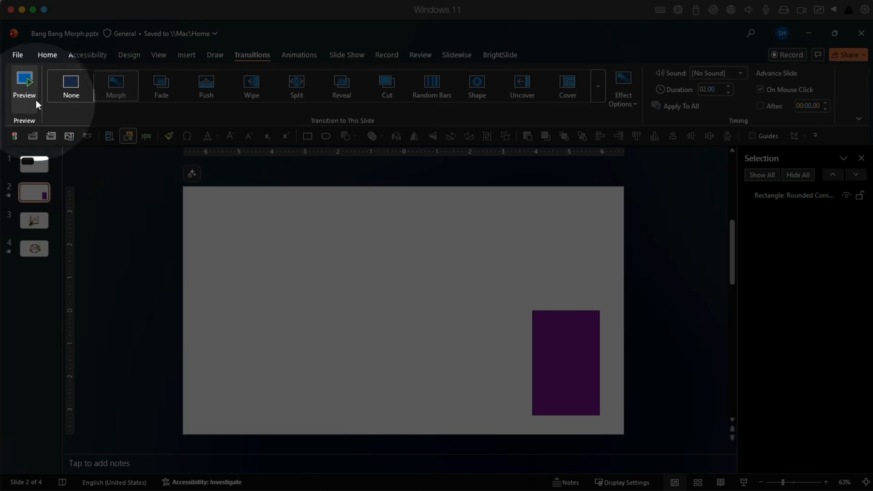
pyautogui.click(26, 87)
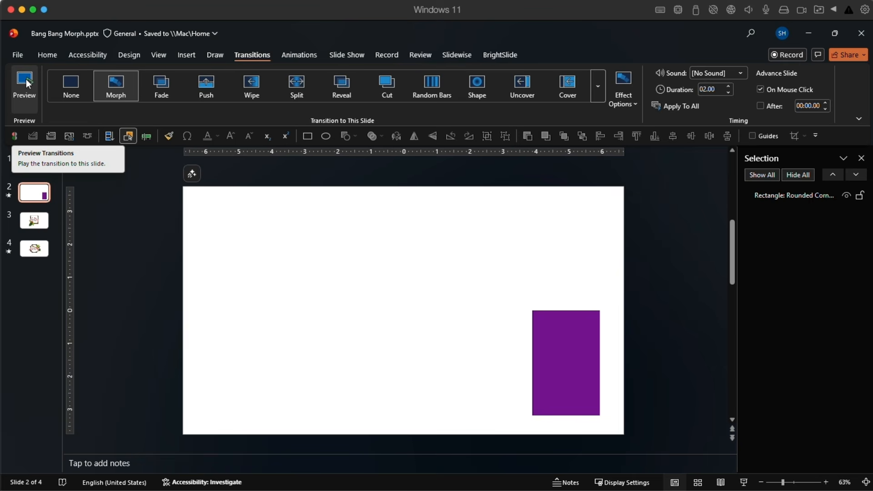
pyautogui.click(26, 80)
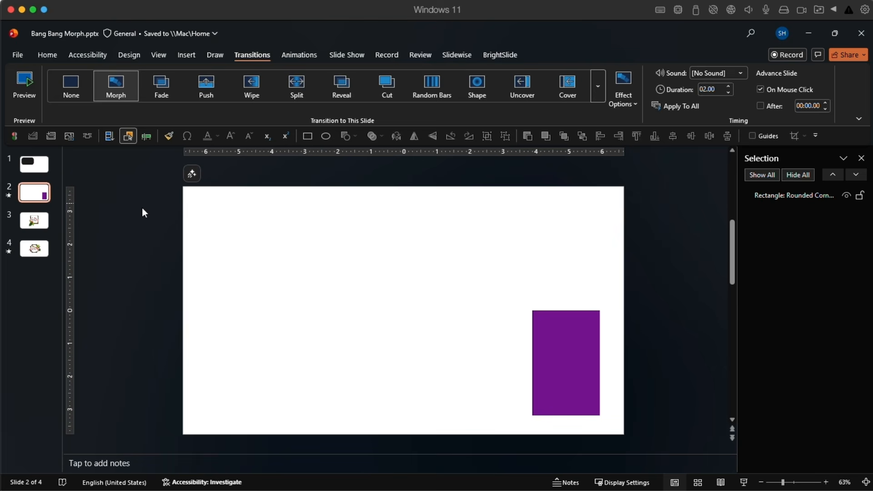
# Duplicate slide 3 with the Holly artwork and open the copy
pyautogui.click(37, 222)
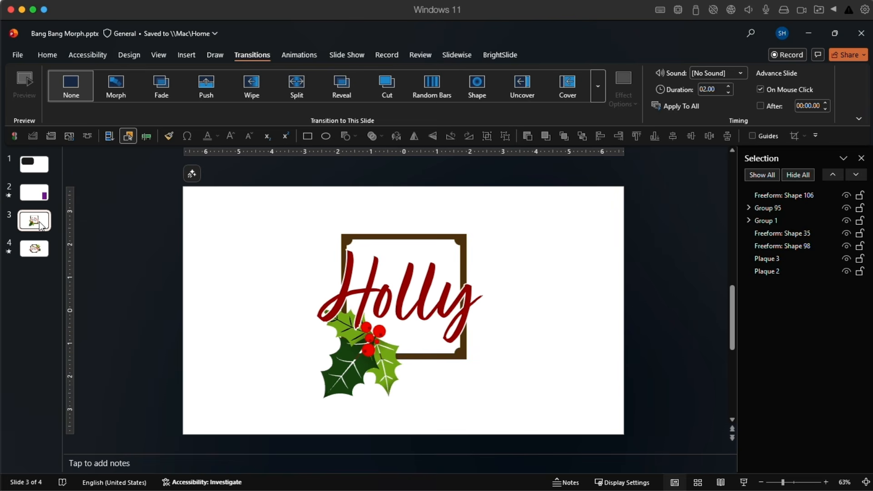
pyautogui.moveTo(436, 250)
pyautogui.mouseDown()
pyautogui.moveTo(447, 259)
pyautogui.moveTo(433, 253)
pyautogui.mouseUp()
pyautogui.click(44, 224)
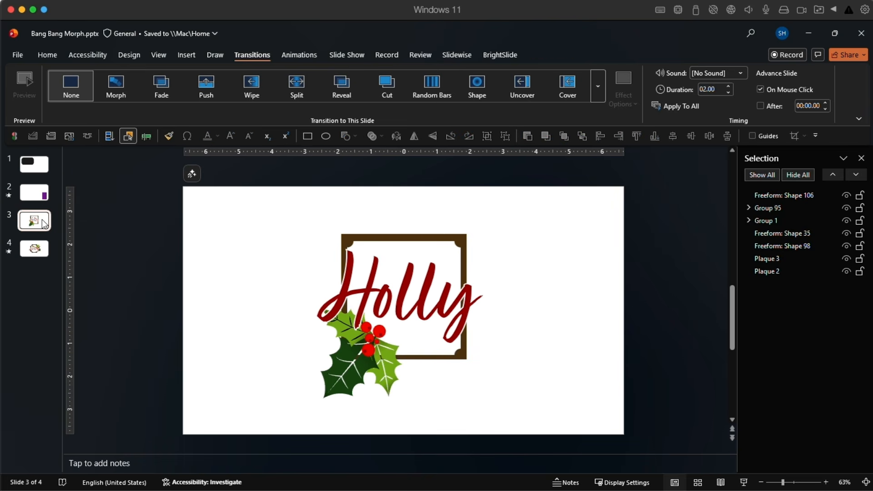
pyautogui.rightClick(44, 224)
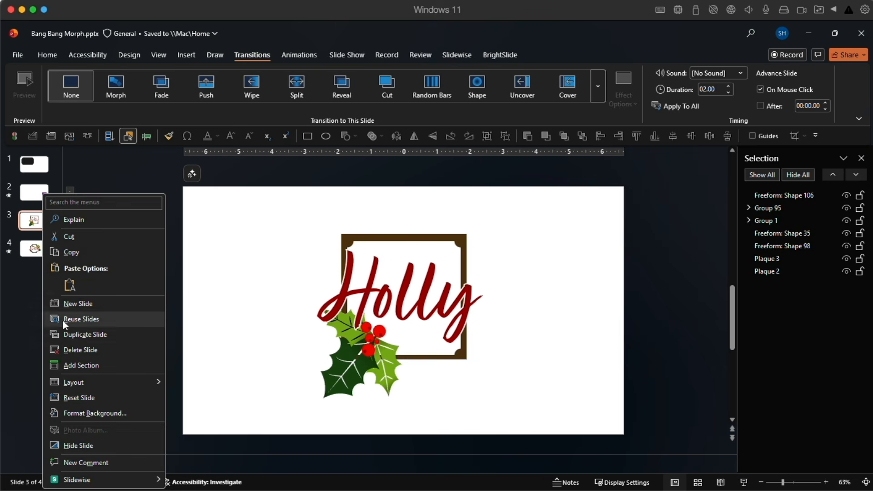
pyautogui.click(68, 334)
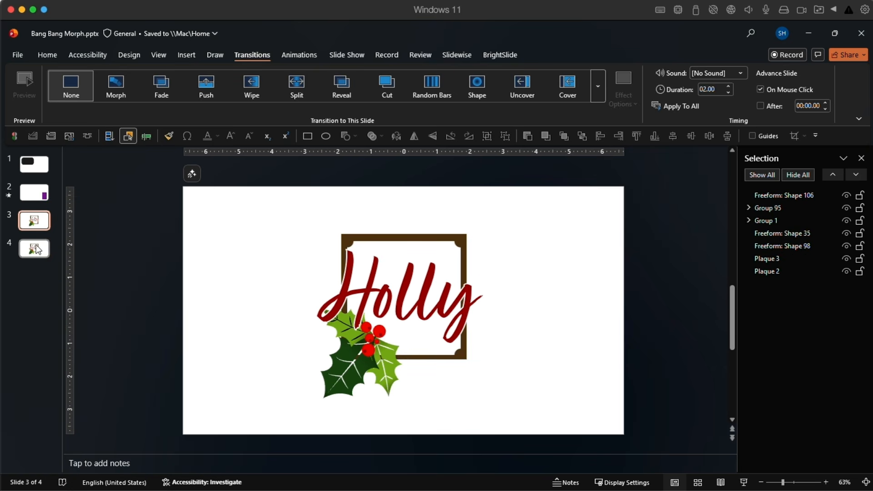
pyautogui.click(38, 249)
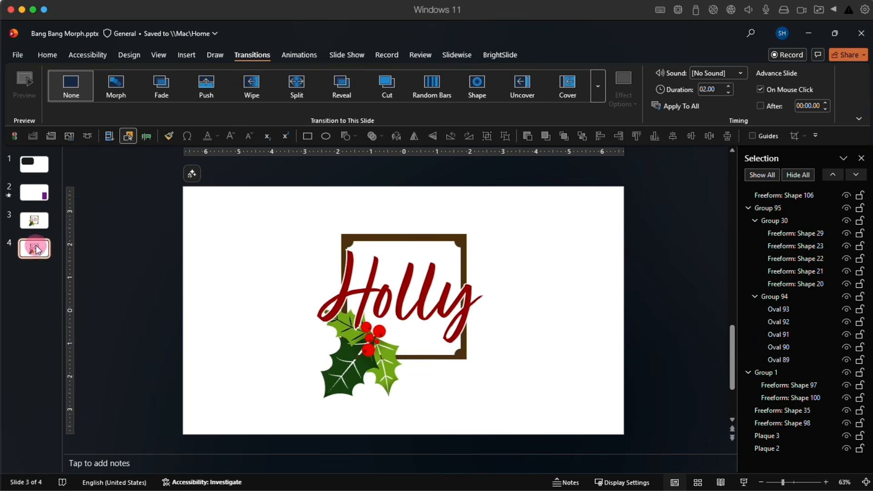
# Change the white inner plaque of the frame on slide 4 into an oval
pyautogui.click(402, 251)
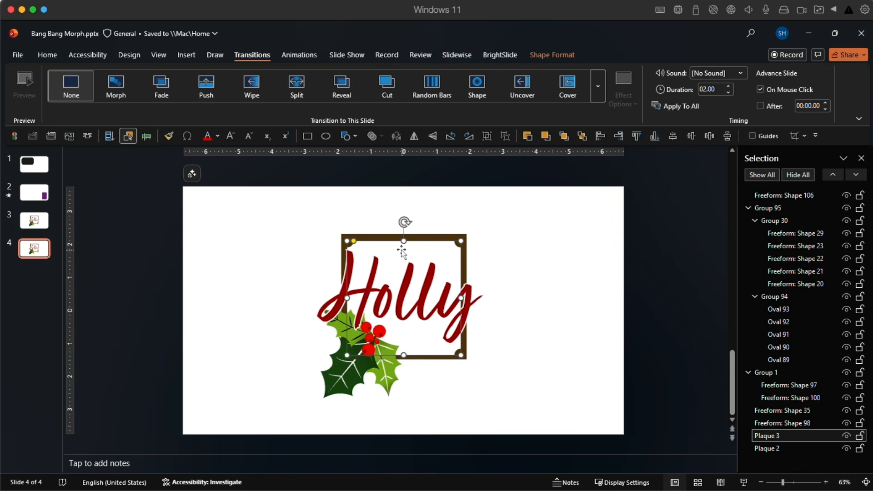
pyautogui.click(552, 53)
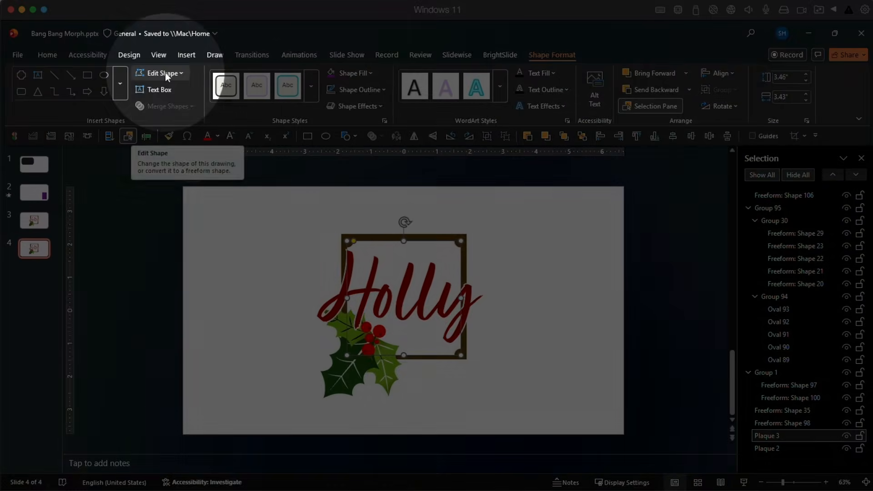
pyautogui.click(165, 72)
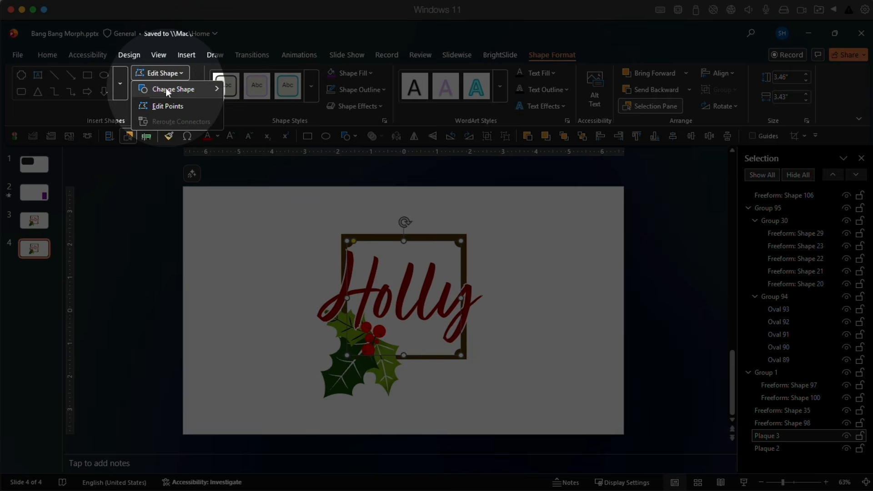
pyautogui.moveTo(166, 88)
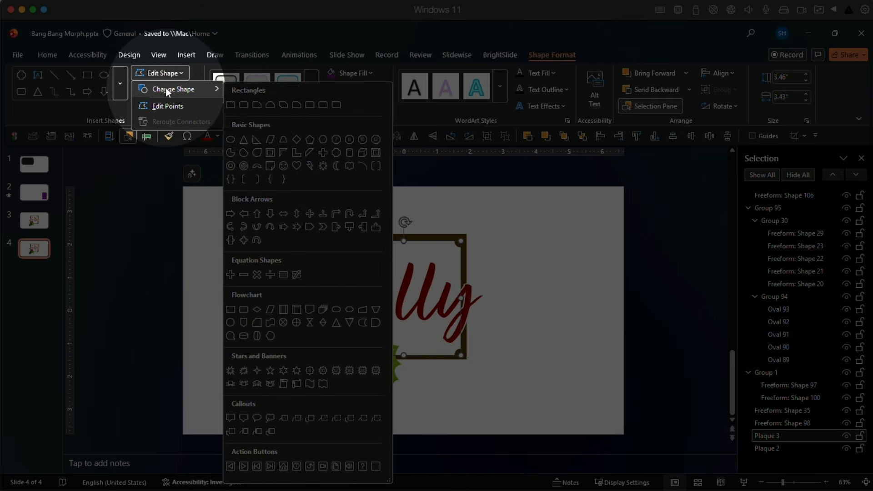
pyautogui.click(231, 138)
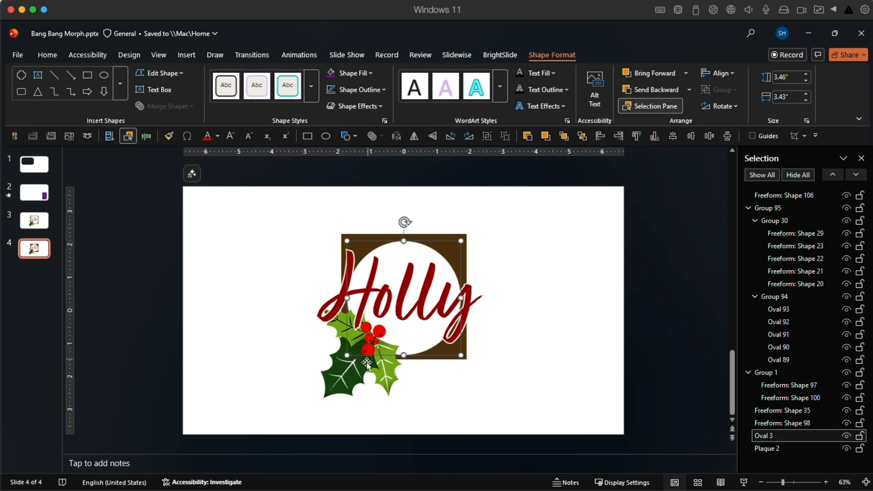
# Regroup the dark leaf, berries and one light leaf at the frame's upper-right corner, and rotate the other light leaf near its upper-left corner
pyautogui.click(367, 364)
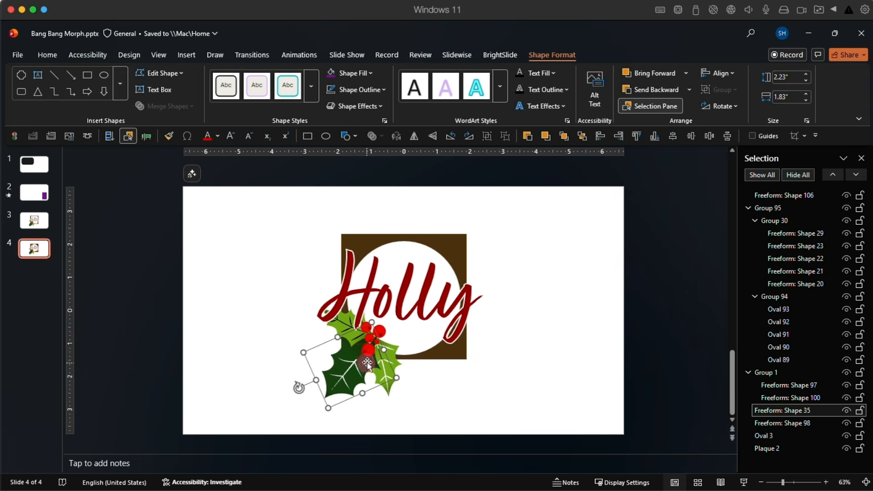
pyautogui.moveTo(350, 379); pyautogui.dragTo(444, 277)
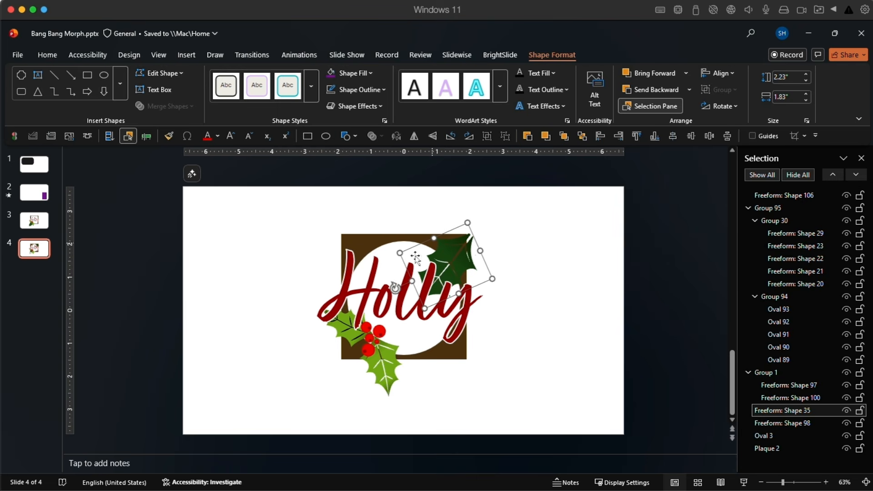
pyautogui.moveTo(429, 208); pyautogui.dragTo(518, 233)
pyautogui.moveTo(372, 369); pyautogui.dragTo(383, 264)
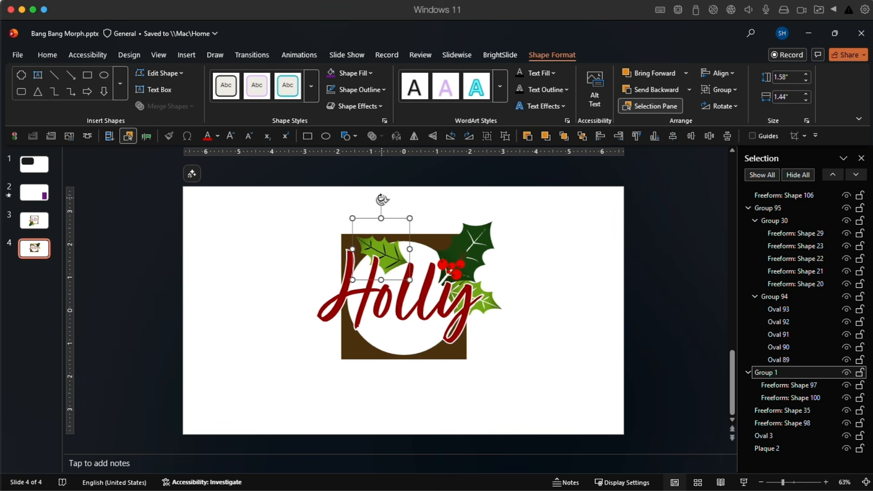
pyautogui.moveTo(382, 200); pyautogui.dragTo(399, 201)
pyautogui.moveTo(389, 260); pyautogui.dragTo(391, 262)
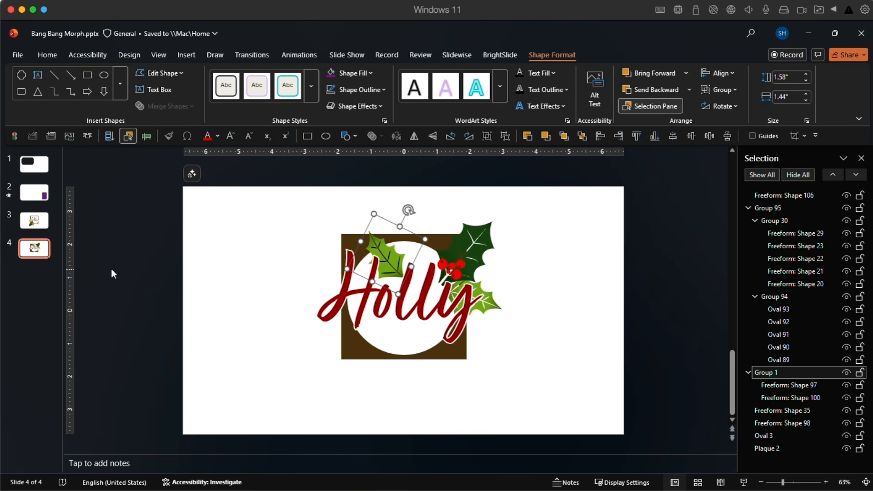
# Compare slides 3 and 4, and apply the Morph transition to slide 4
pyautogui.click(46, 228)
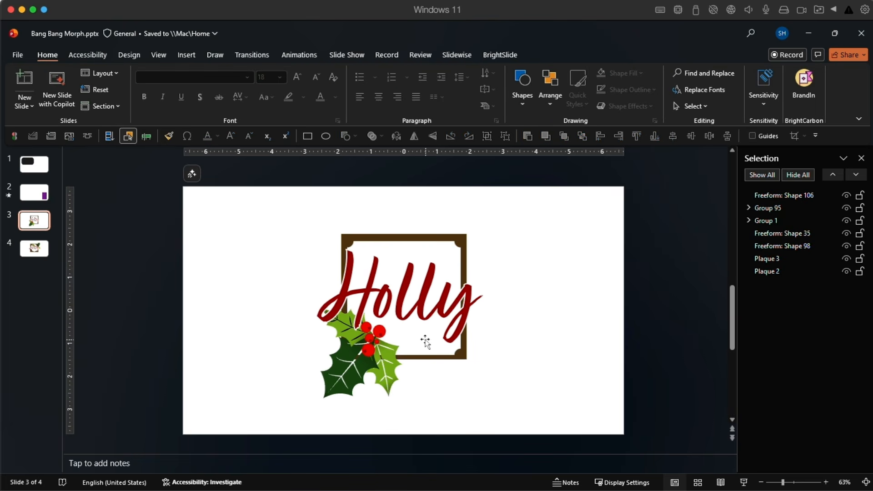
pyautogui.click(21, 253)
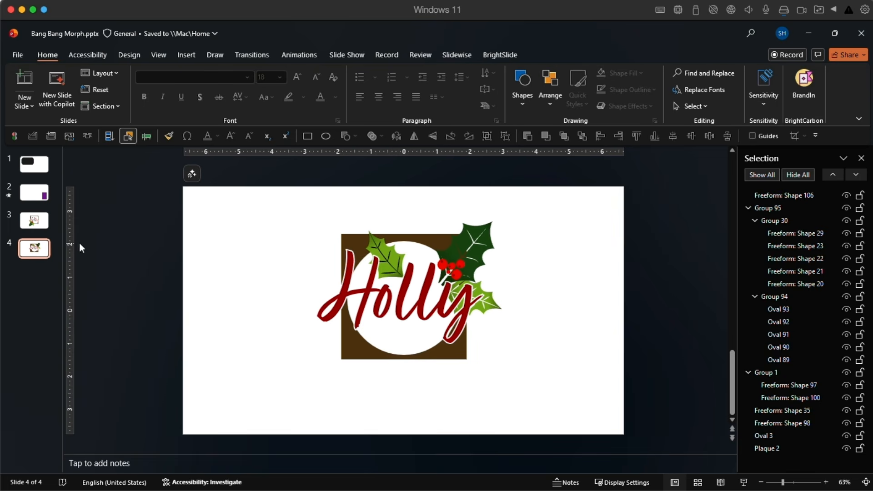
pyautogui.click(39, 251)
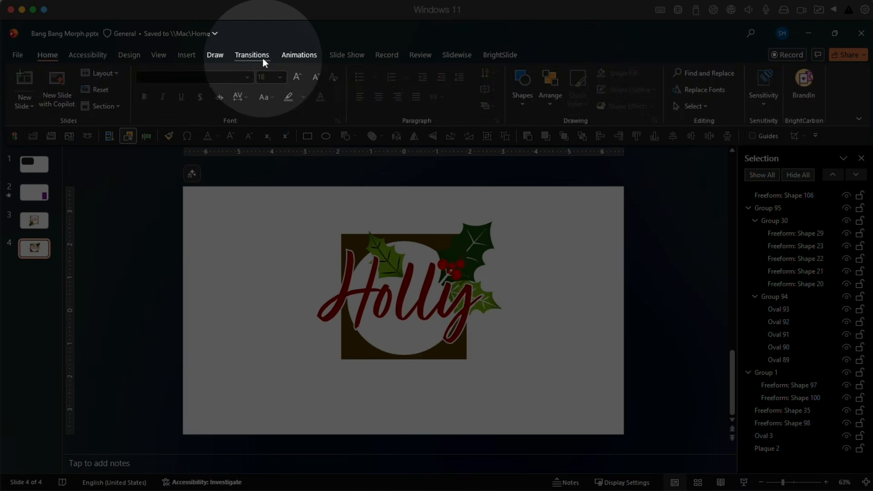
pyautogui.click(262, 58)
pyautogui.click(115, 84)
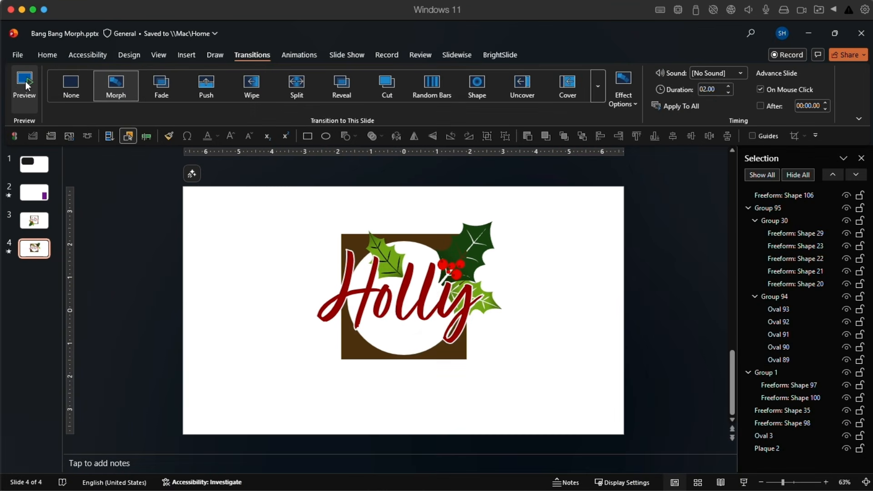
# Preview the Morph transition on slide 4 several times
pyautogui.click(25, 81)
pyautogui.click(24, 80)
pyautogui.click(25, 85)
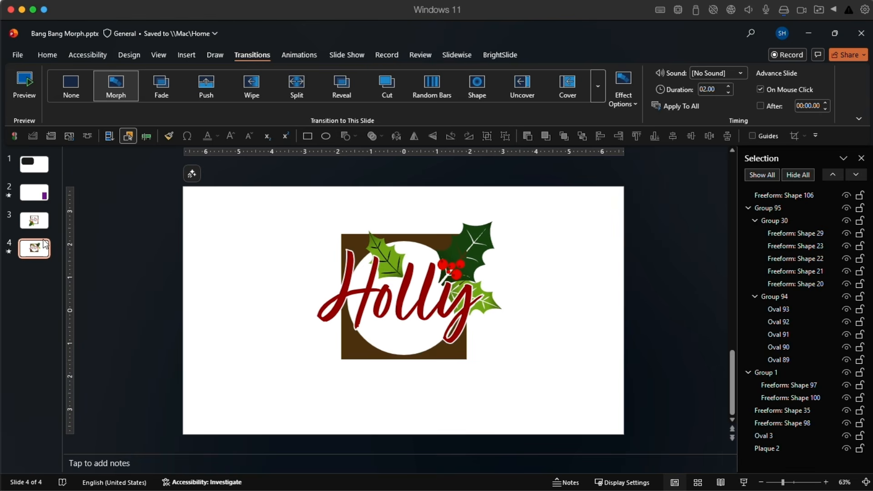
# Select the white inner plaque of the frame on slide 3, then close and reopen the Selection pane
pyautogui.click(47, 220)
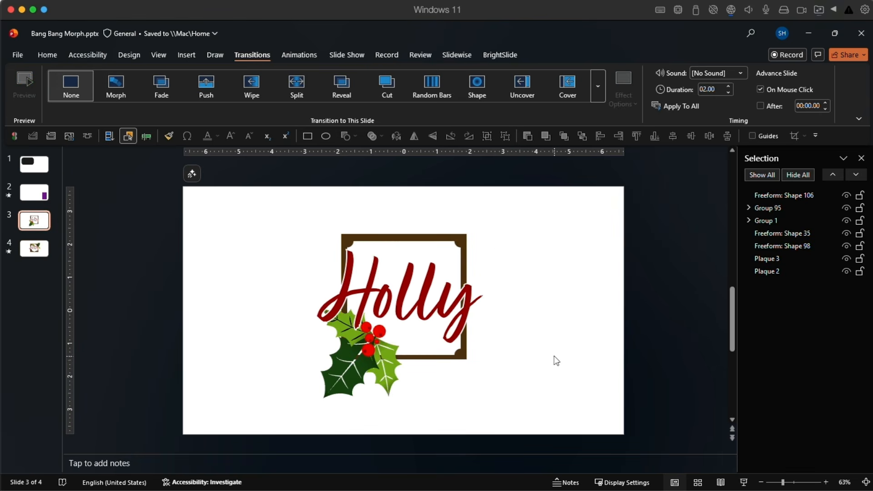
pyautogui.click(411, 336)
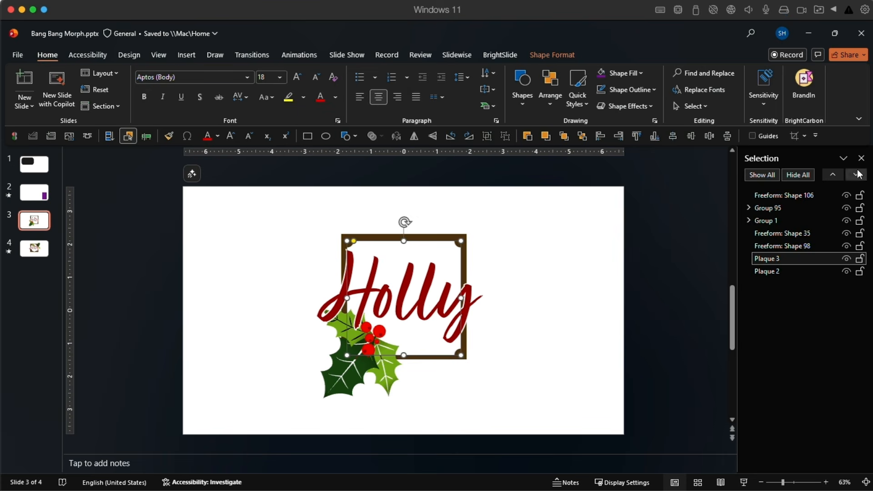
pyautogui.click(861, 158)
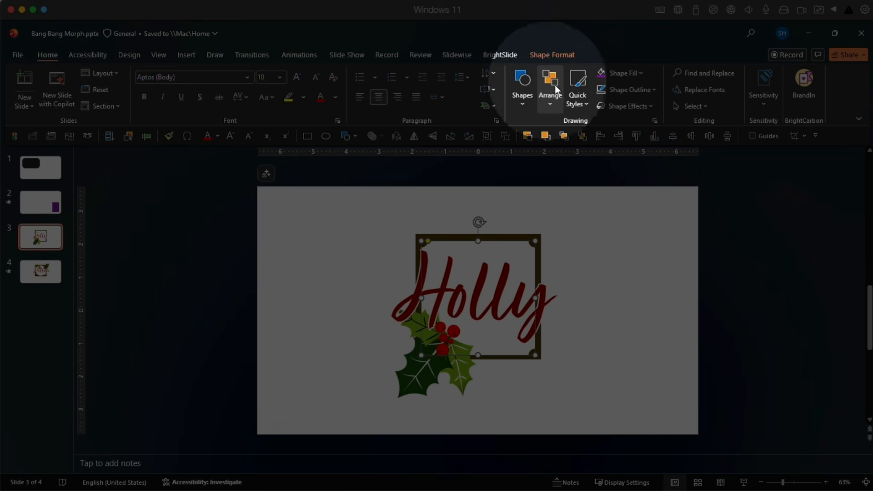
pyautogui.click(551, 102)
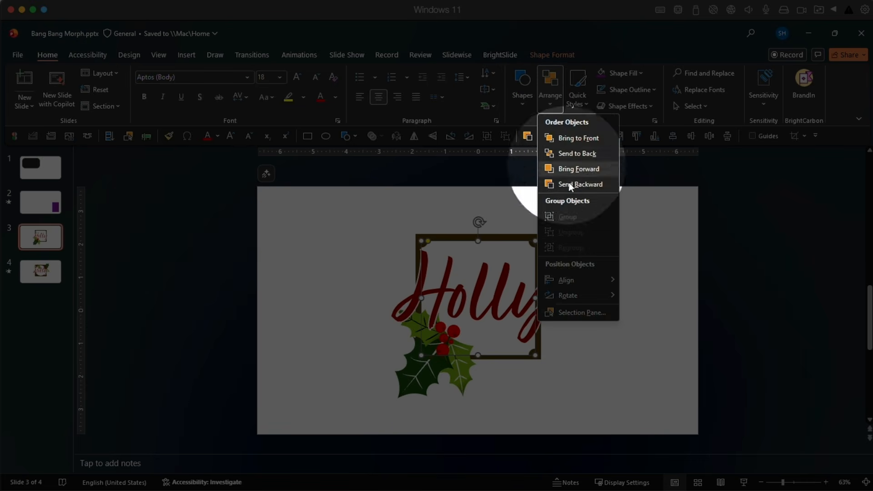
pyautogui.click(582, 313)
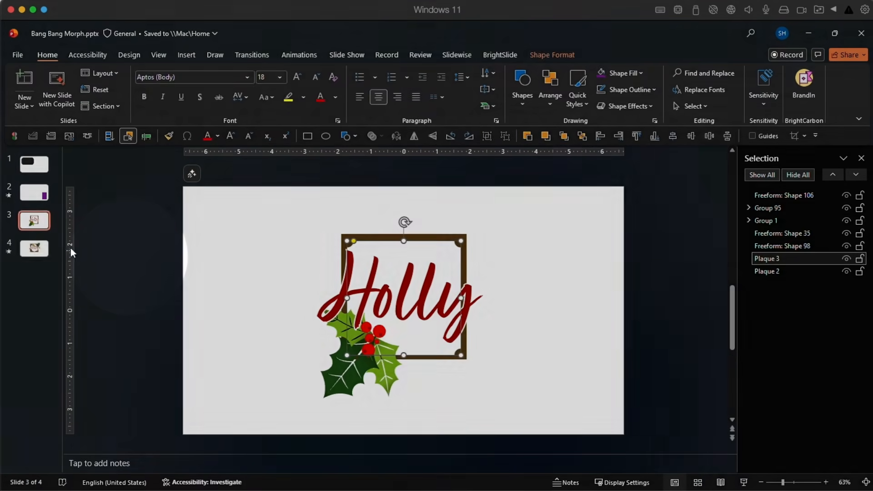
# Rename the white oval on slide 4 as "Plaque 3" to match its counterpart on slide 3
pyautogui.click(34, 248)
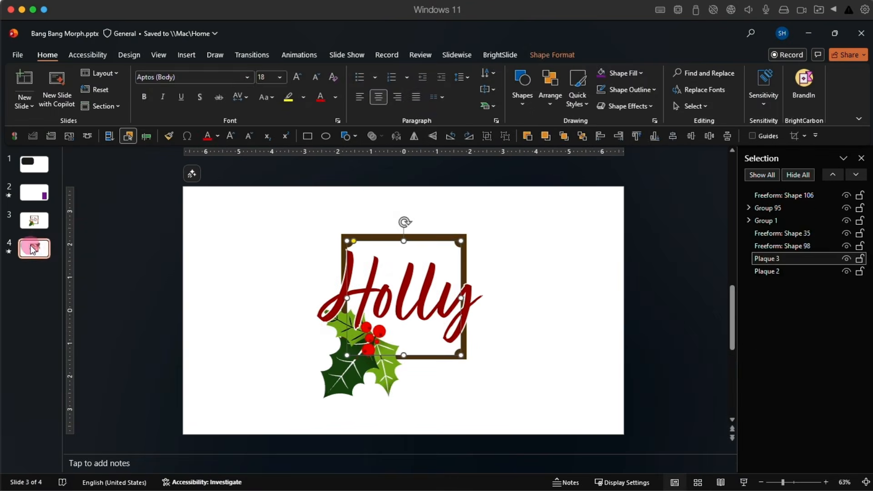
pyautogui.click(405, 335)
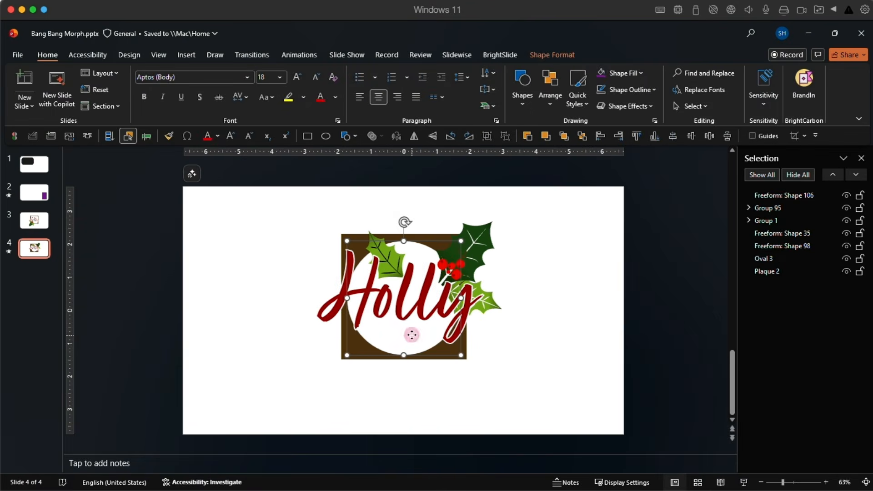
pyautogui.doubleClick(765, 258)
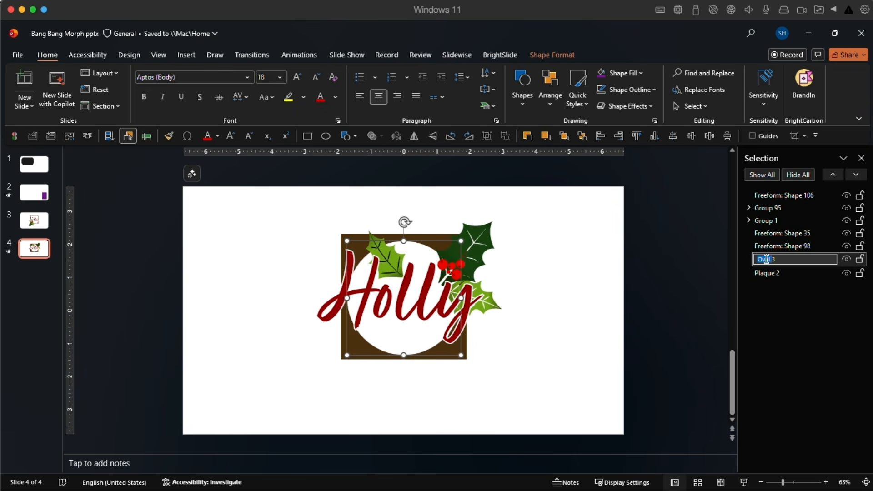
pyautogui.write('Plaque')
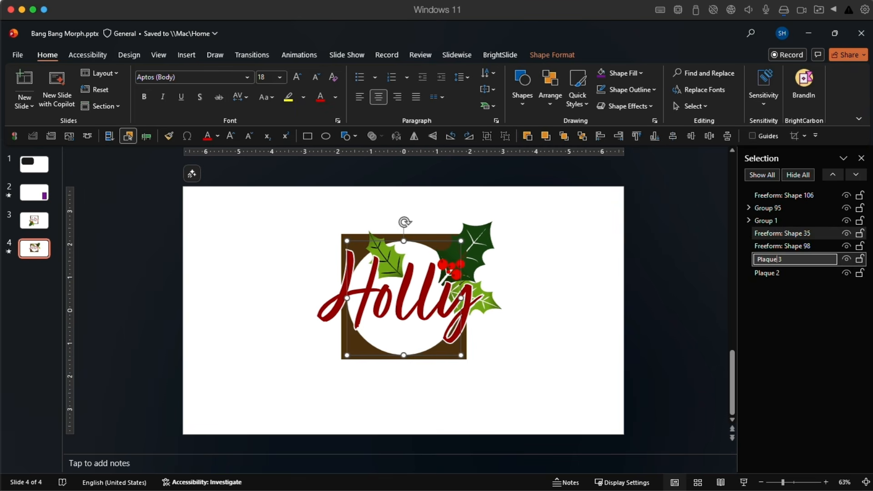
pyautogui.press('Return')
# Check slide 3, return to slide 4 and preview its Morph transition with the matching object names
pyautogui.press('pageup')
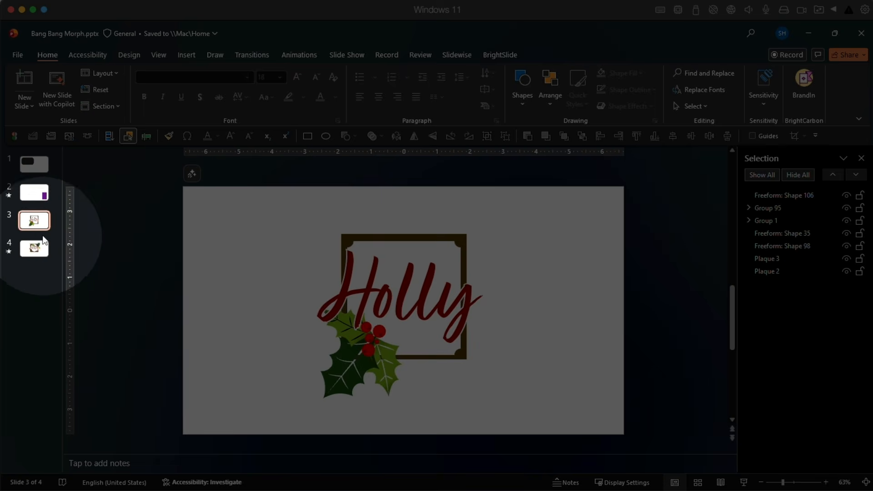
pyautogui.click(38, 250)
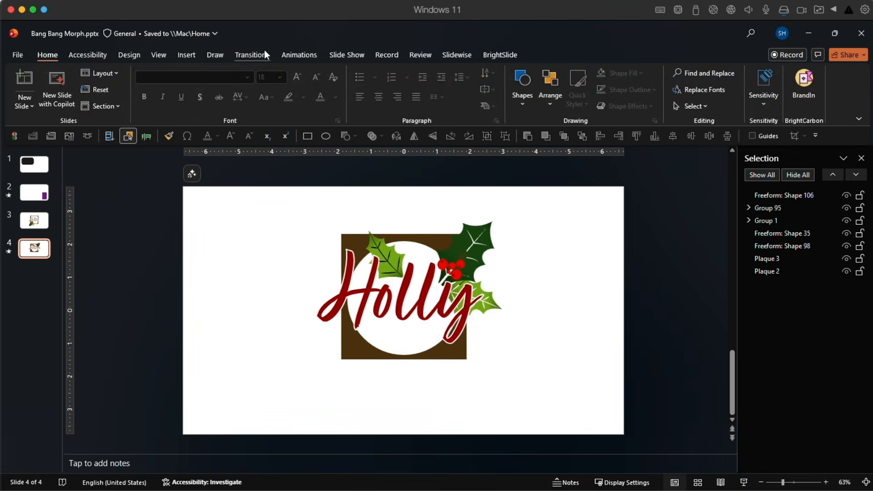
pyautogui.click(253, 55)
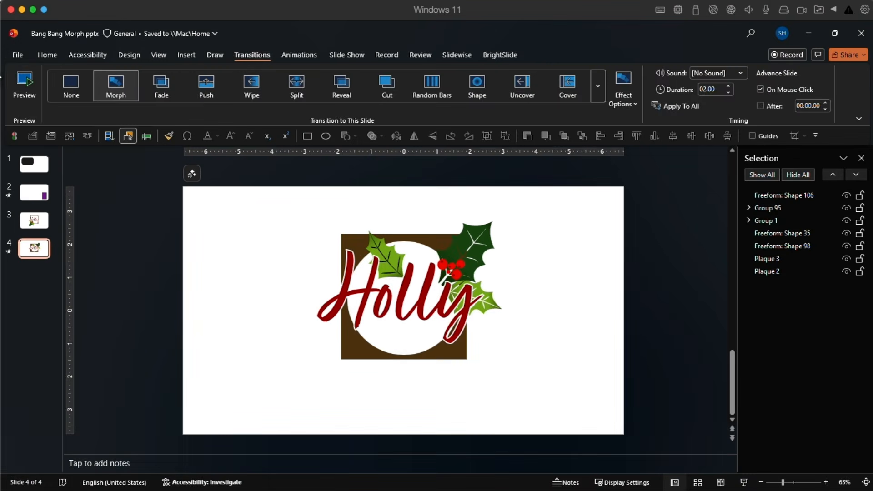
pyautogui.click(22, 81)
# Rename the white inner plaque on slide 3 as "!!Plaque 3"
pyautogui.click(34, 223)
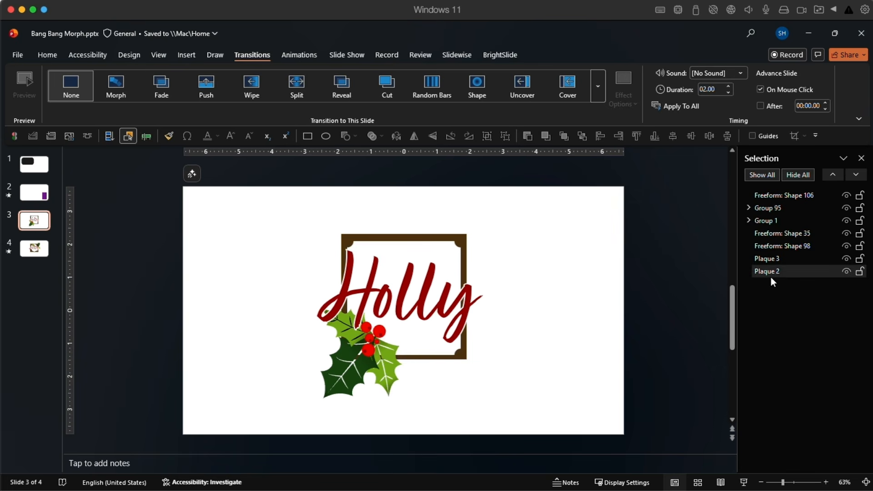
pyautogui.click(772, 260)
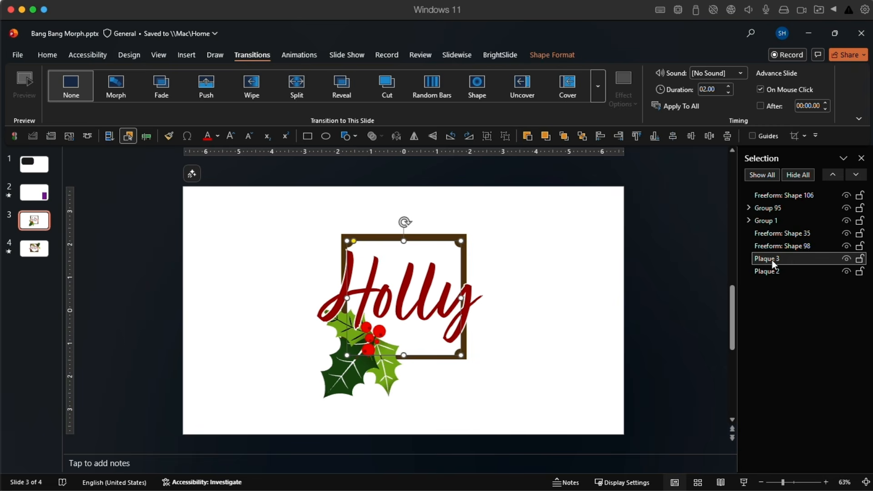
pyautogui.click(765, 259)
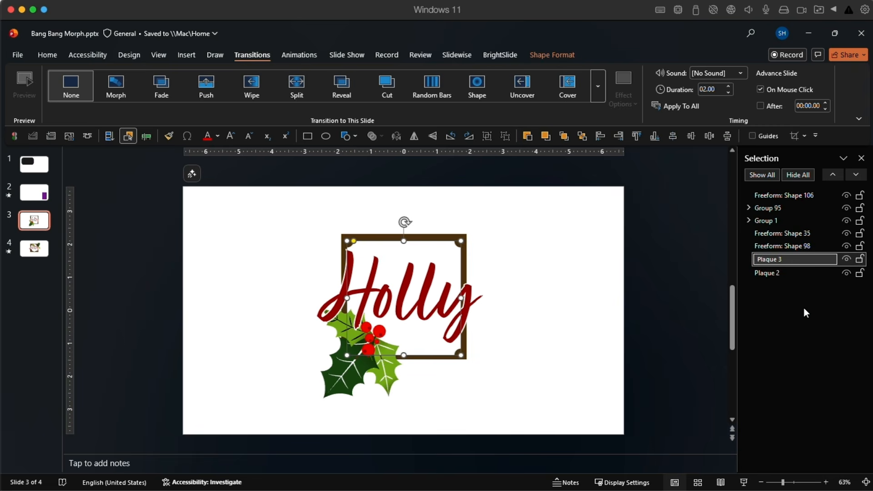
pyautogui.write('!!')
pyautogui.press('Return')
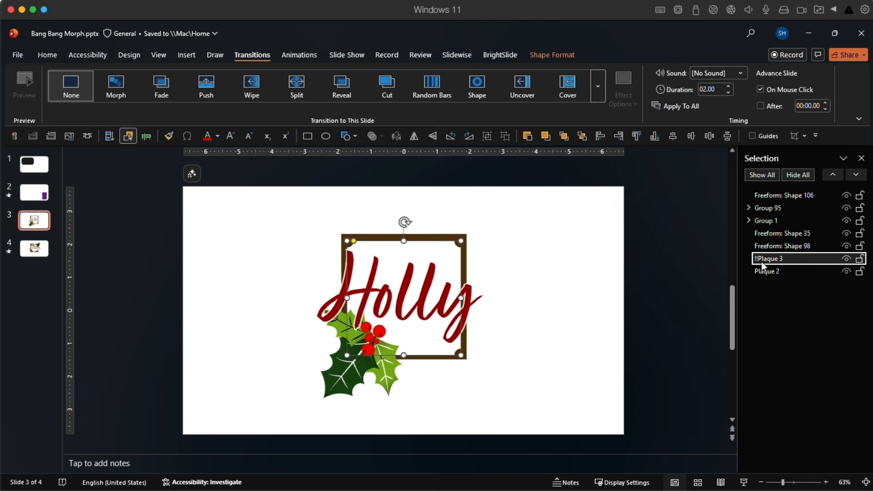
# Rename the white oval on slide 4 as "!!Plaque 3" and preview the slide's Morph transition
pyautogui.click(32, 256)
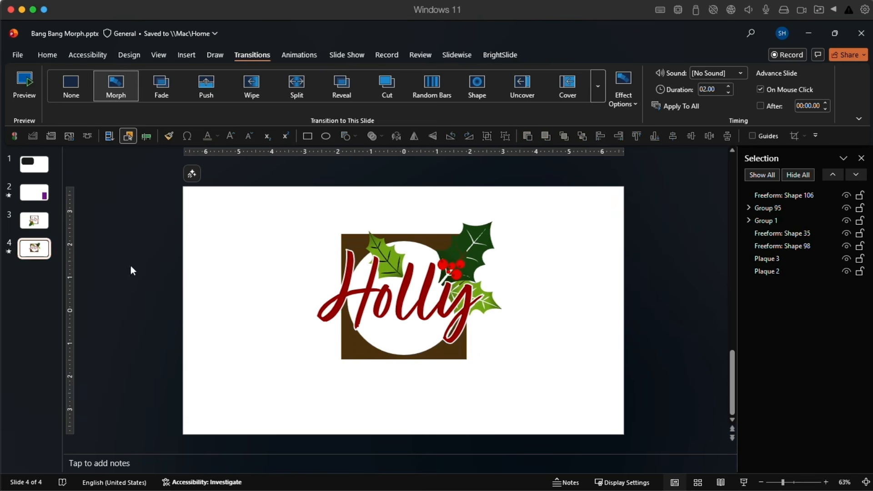
pyautogui.click(760, 261)
pyautogui.click(760, 261)
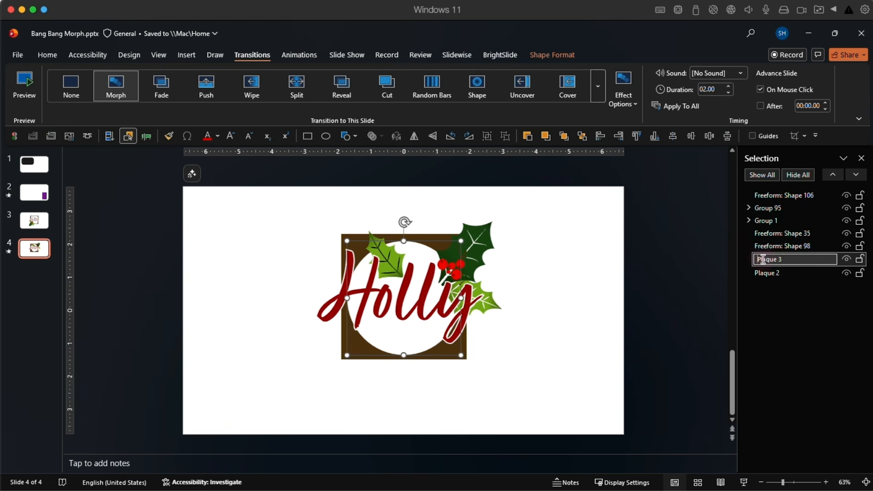
pyautogui.write('!!')
pyautogui.press('Return')
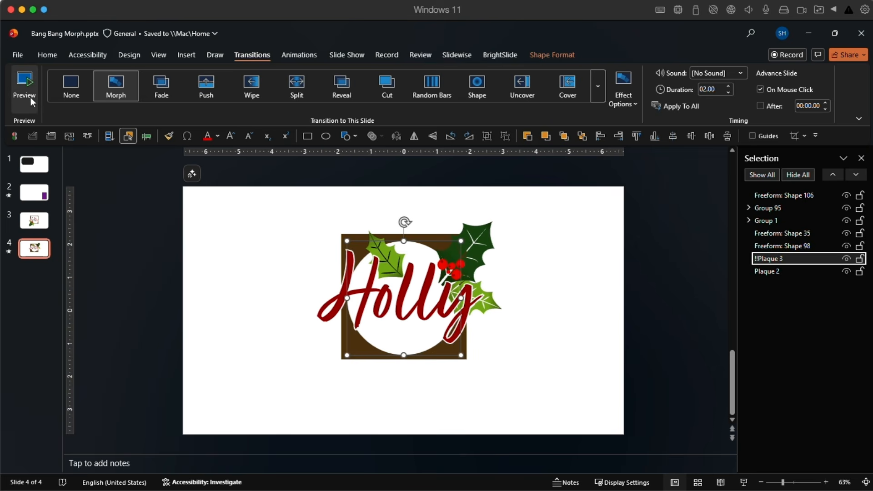
pyautogui.click(26, 82)
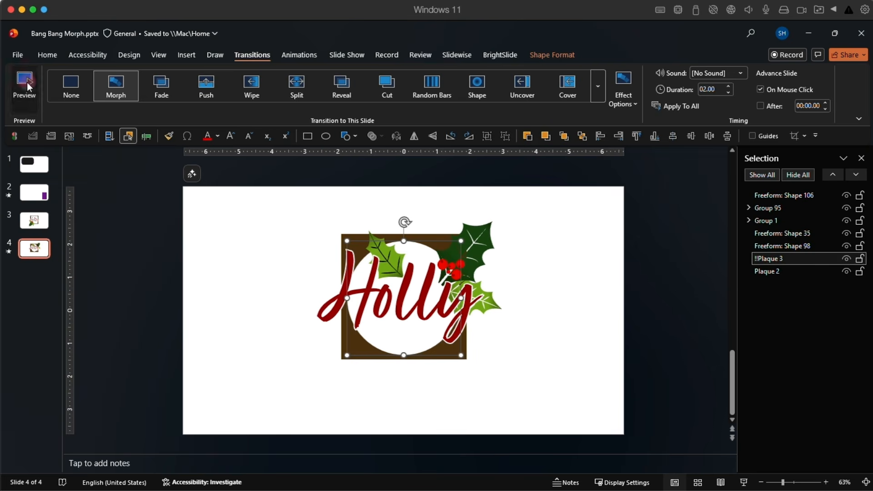